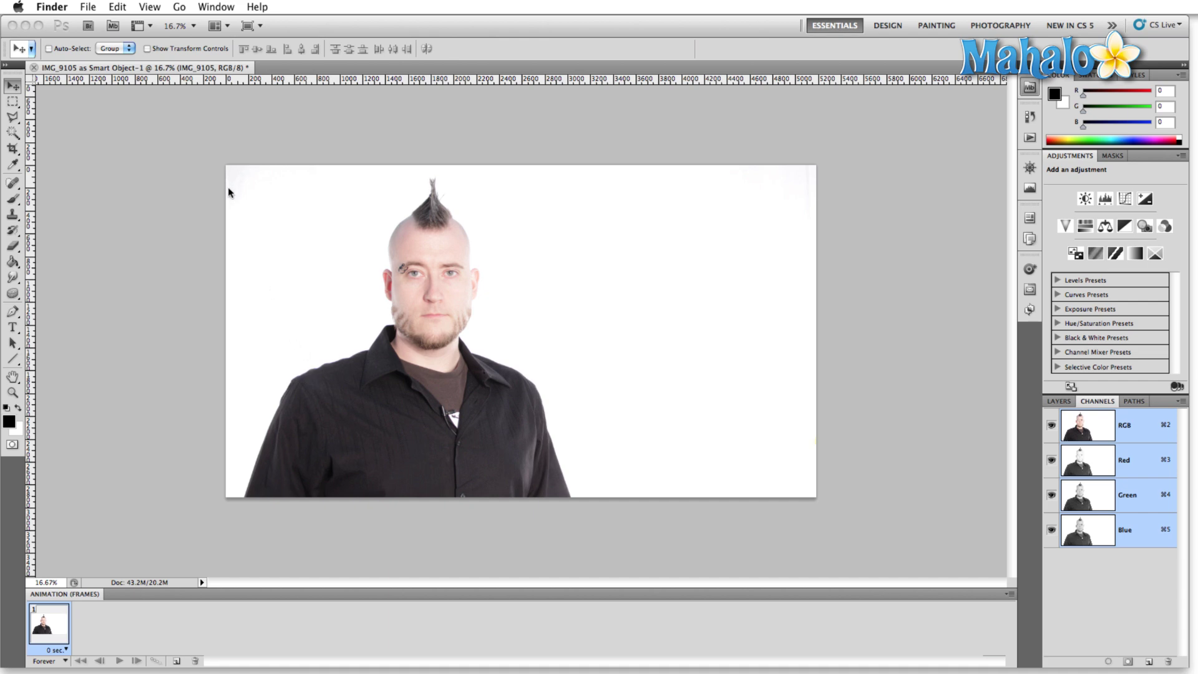
Step: Make Photoshop active with the IMG_9105 portrait document open
{"action": "left_click", "coordinate": [233, 139]}
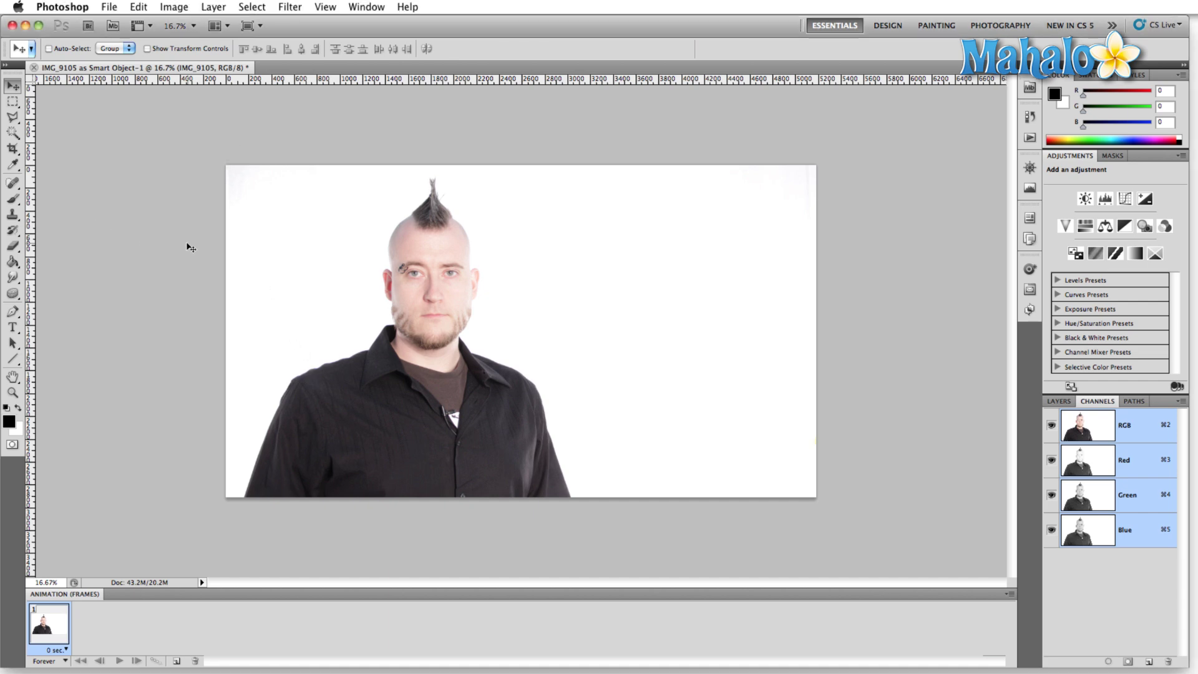
Step: Open File > Automate > Create Droplet and set the Play set and action to Watermark
{"action": "left_click", "coordinate": [109, 7]}
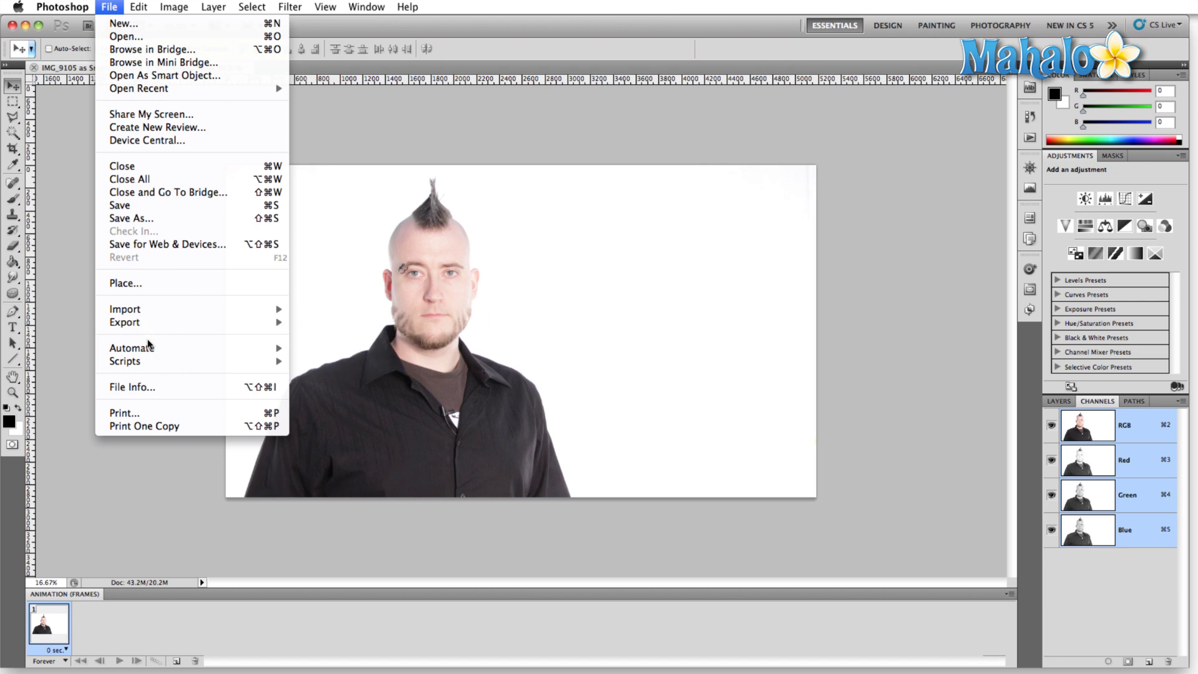
{"action": "mouse_move", "coordinate": [151, 349]}
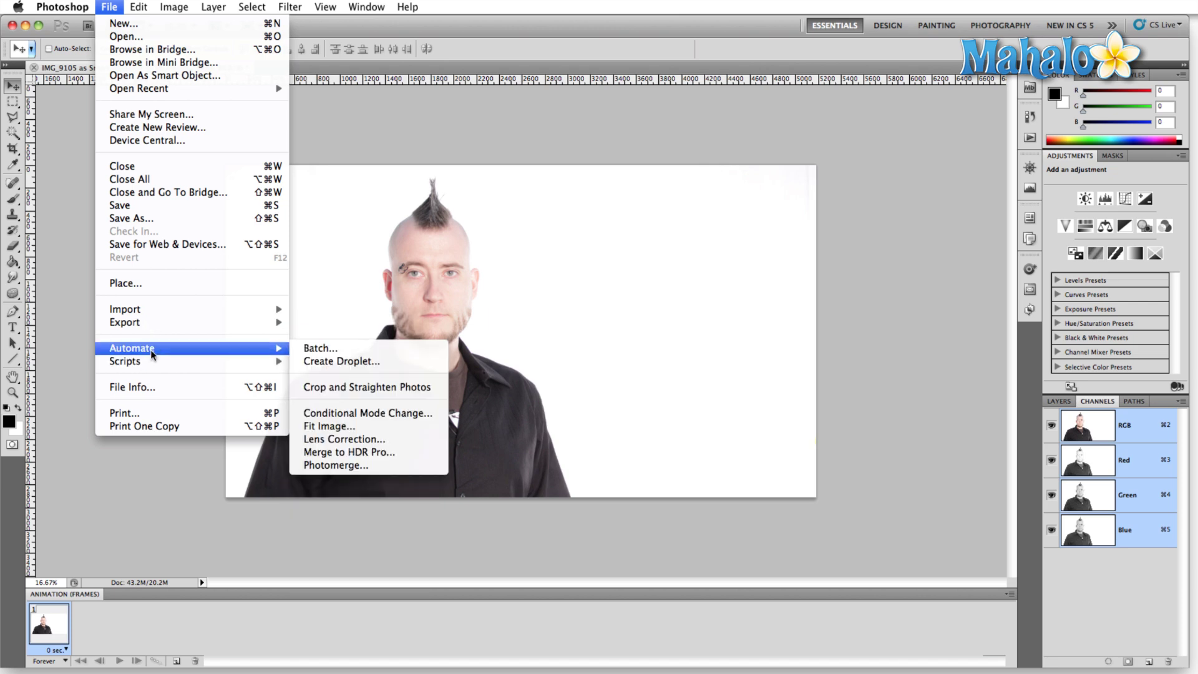
{"action": "left_click", "coordinate": [332, 363]}
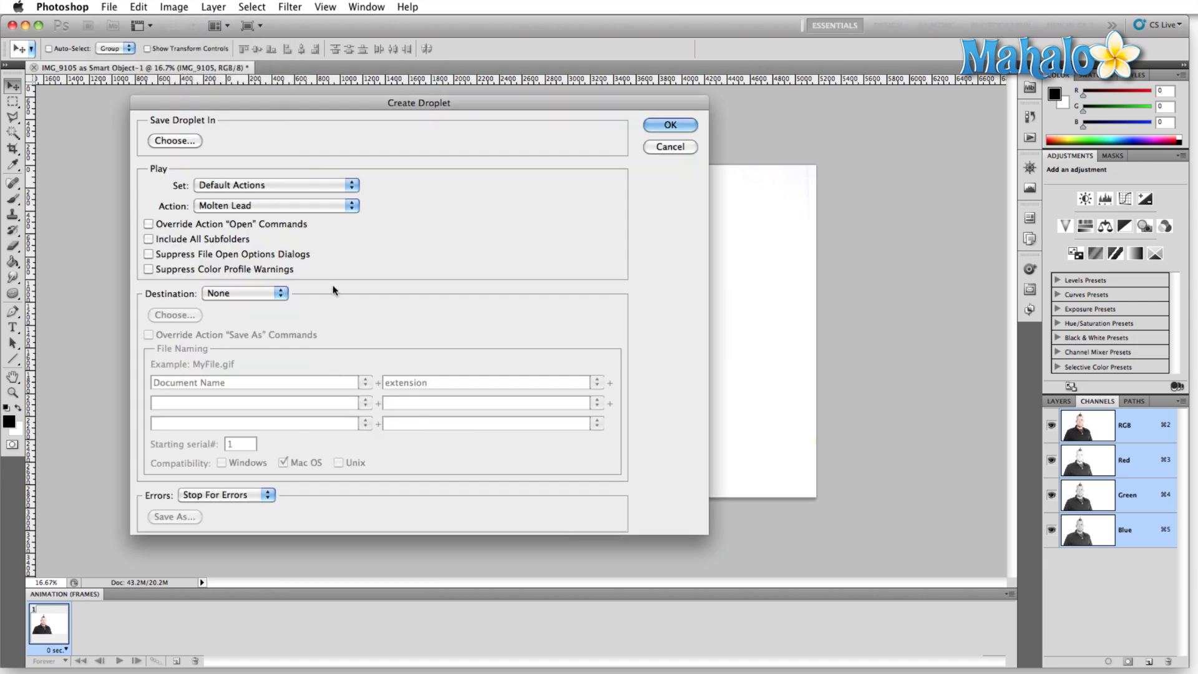
{"action": "left_click_drag", "start_coordinate": [250, 98], "coordinate": [448, 90]}
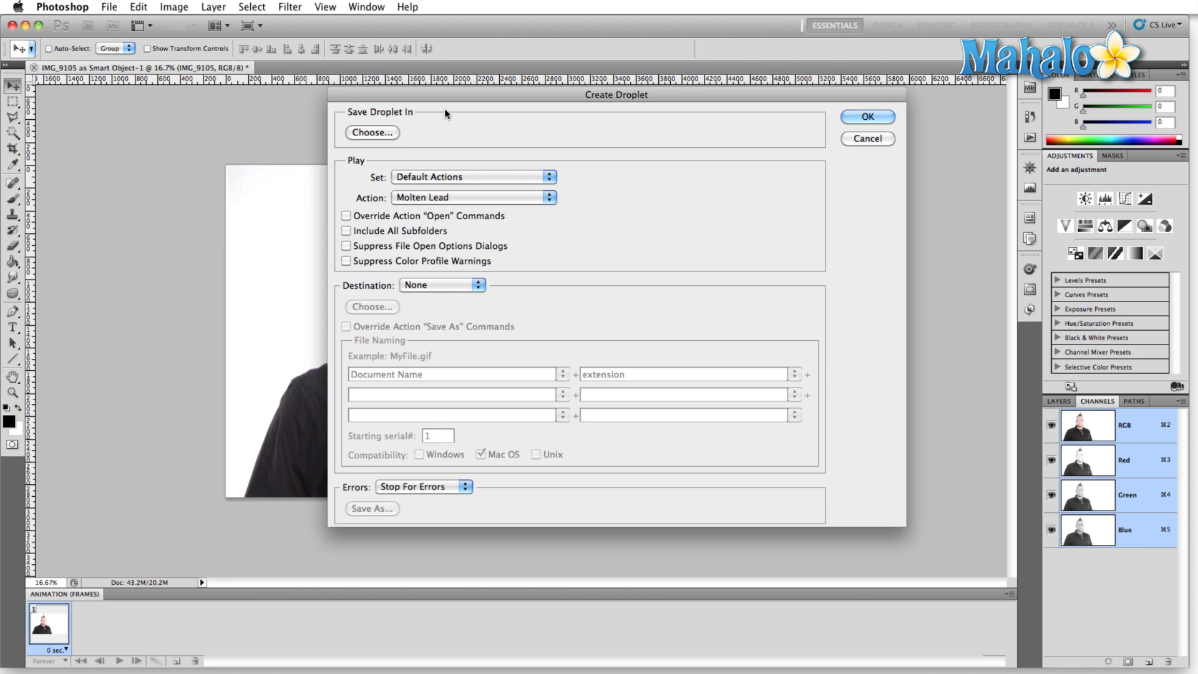
{"action": "left_click", "coordinate": [440, 179]}
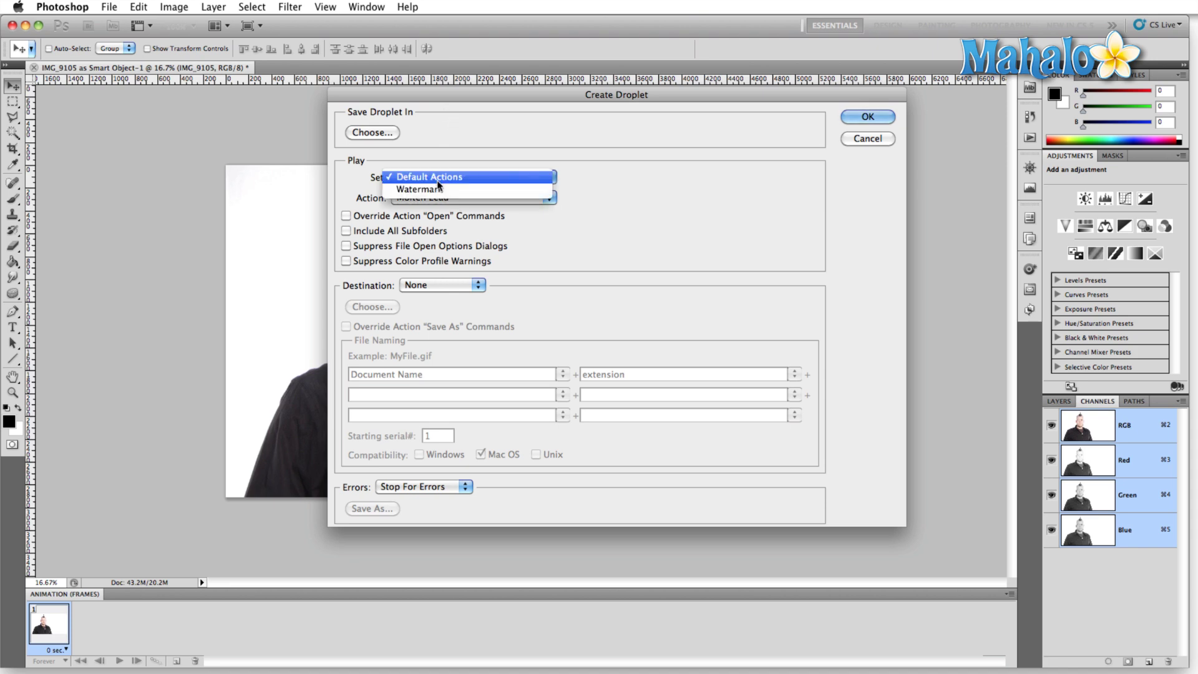
{"action": "left_click", "coordinate": [443, 192]}
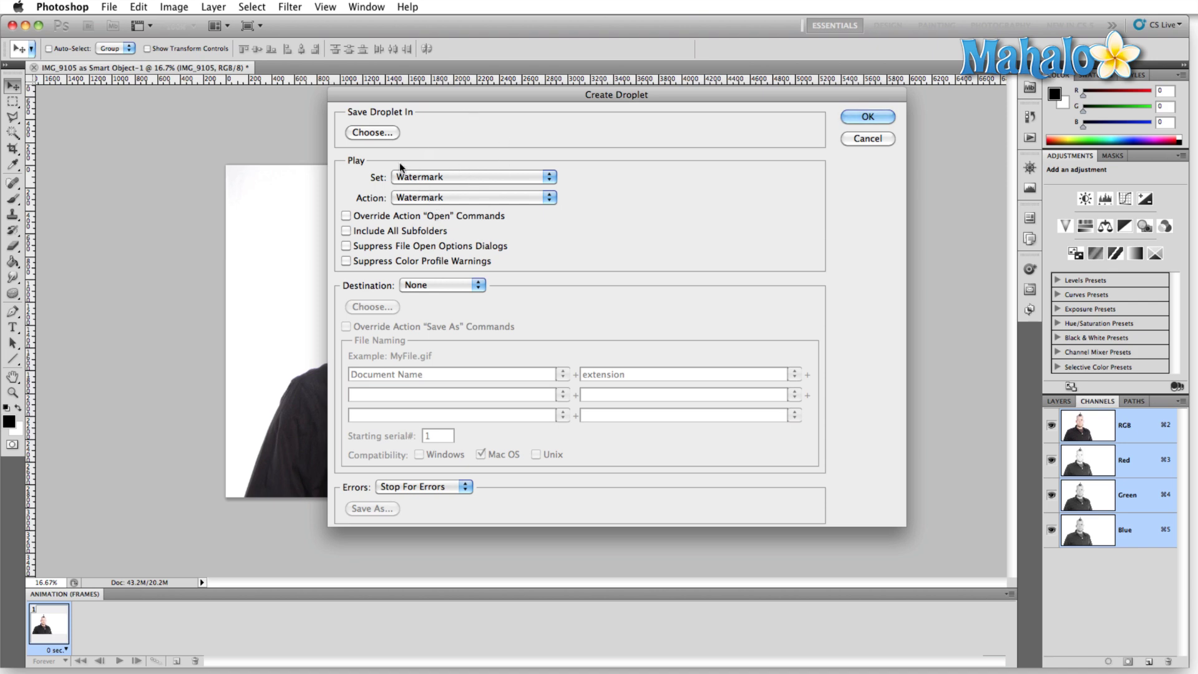
Step: Set Destination to Folder, pointing at a new Desktop folder named 'New Droplet'
{"action": "left_click", "coordinate": [458, 286]}
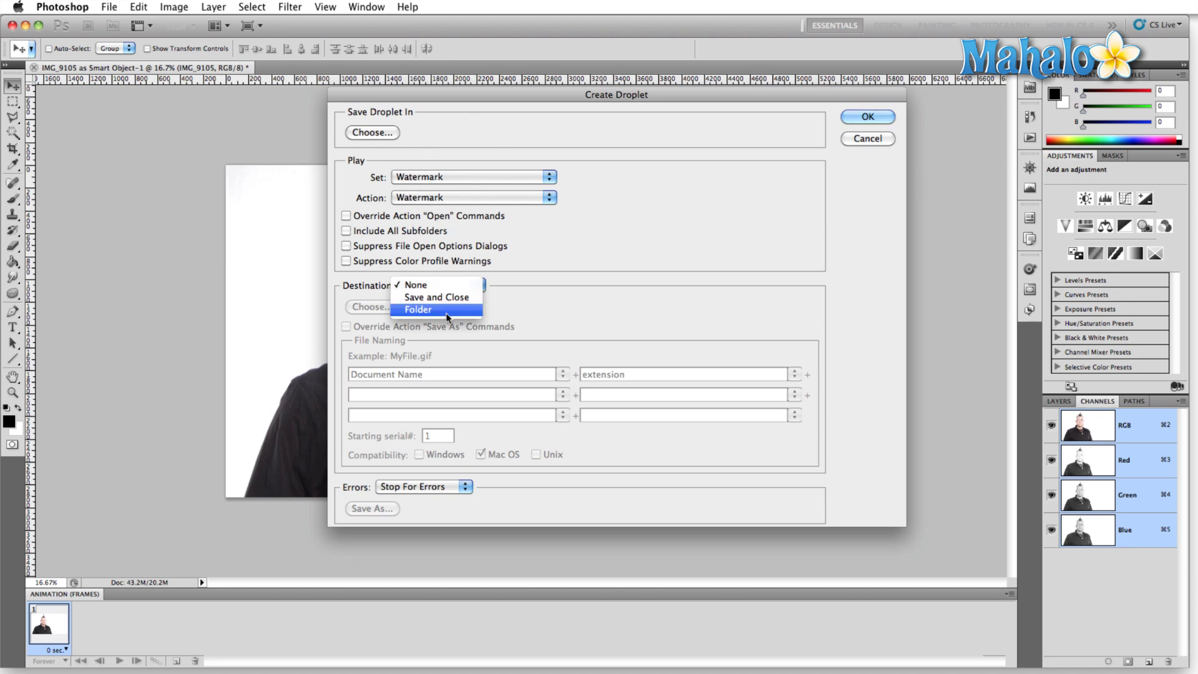
{"action": "left_click", "coordinate": [446, 310]}
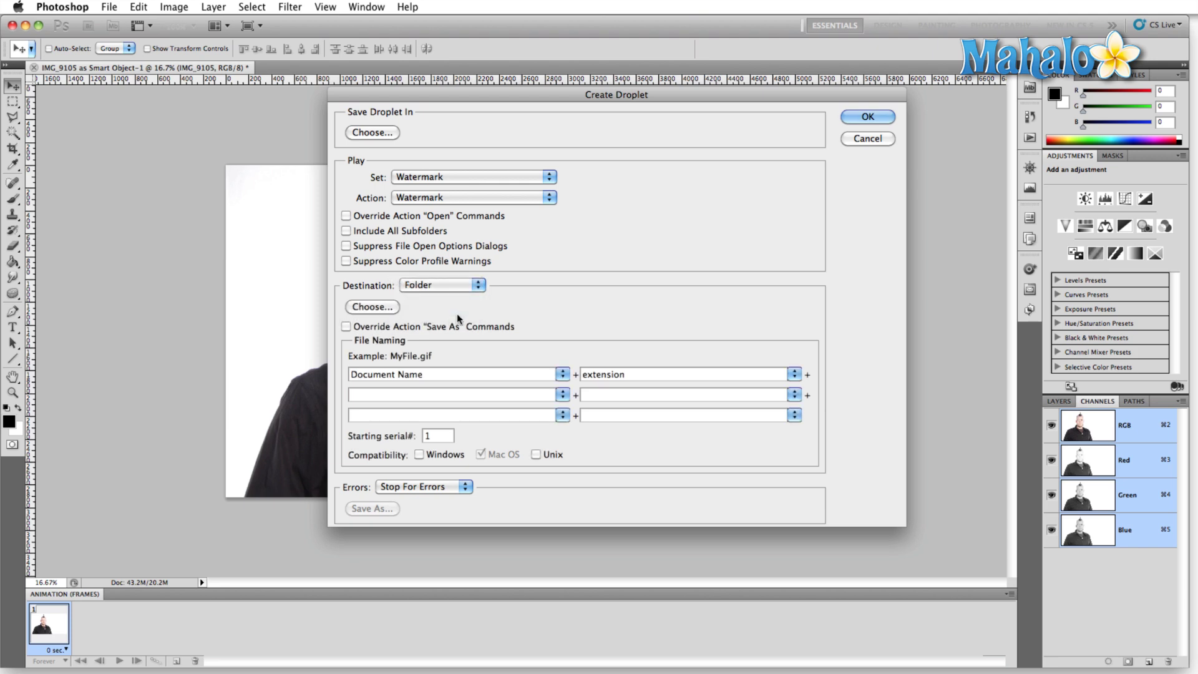
{"action": "left_click", "coordinate": [372, 306]}
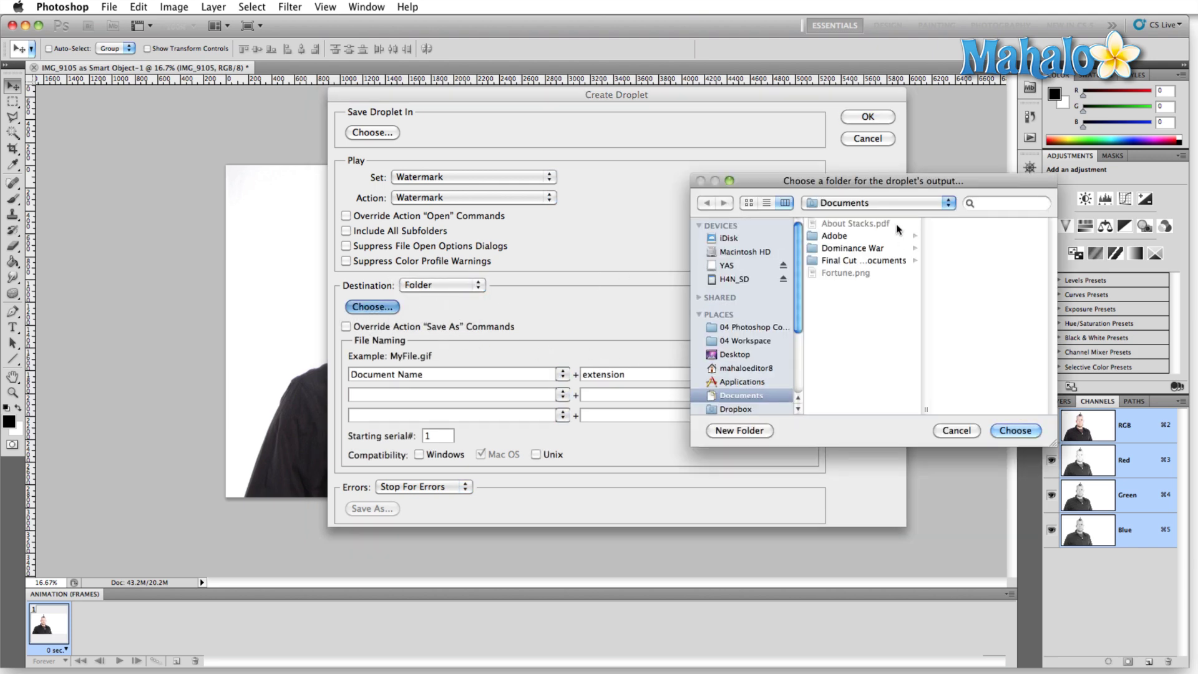
{"action": "left_click", "coordinate": [732, 357]}
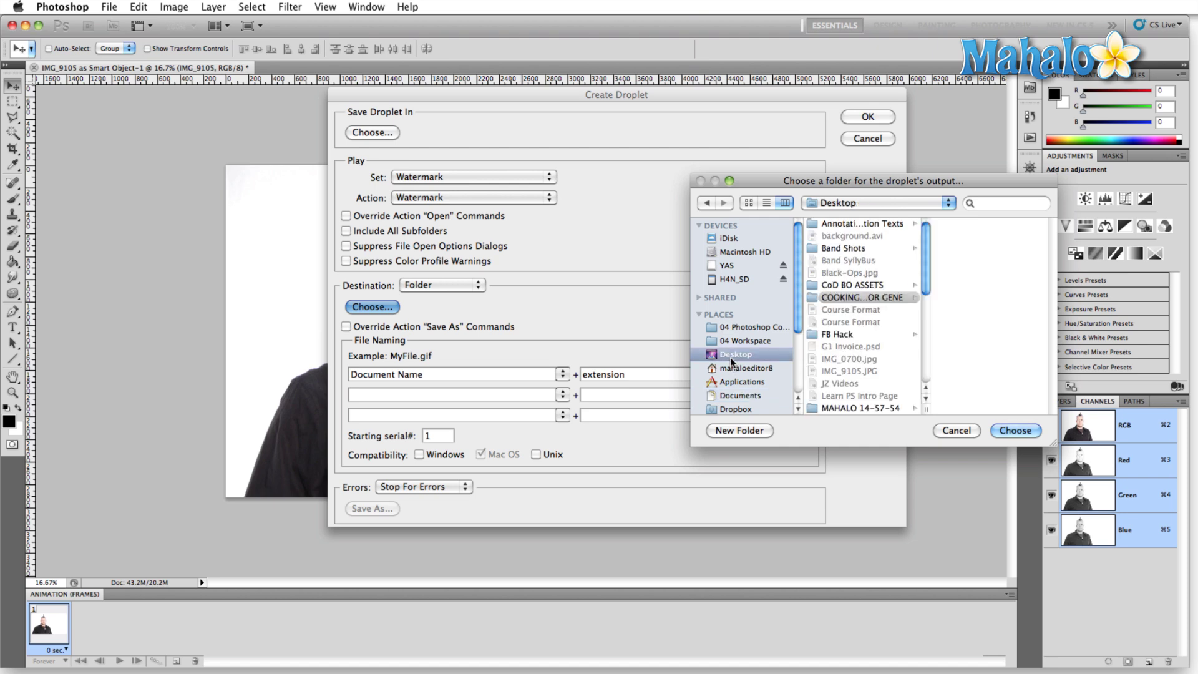
{"action": "left_click", "coordinate": [742, 426]}
{"action": "type", "text": "New "}
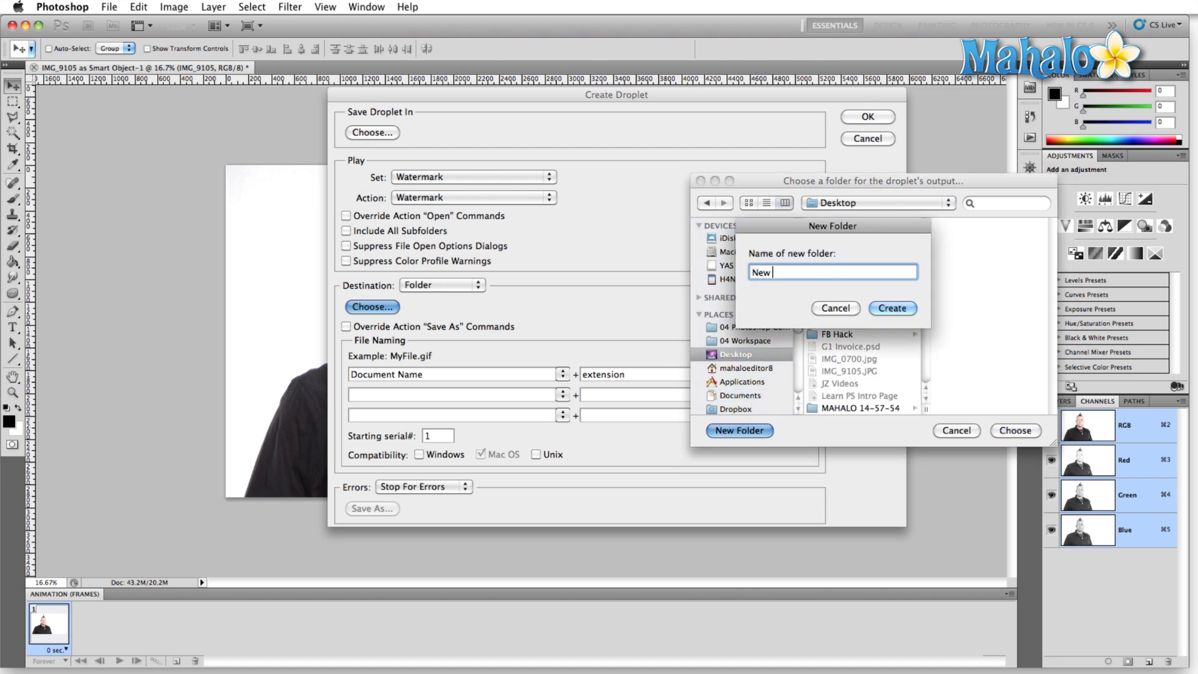
{"action": "type", "text": "Droplet"}
{"action": "left_click", "coordinate": [880, 310]}
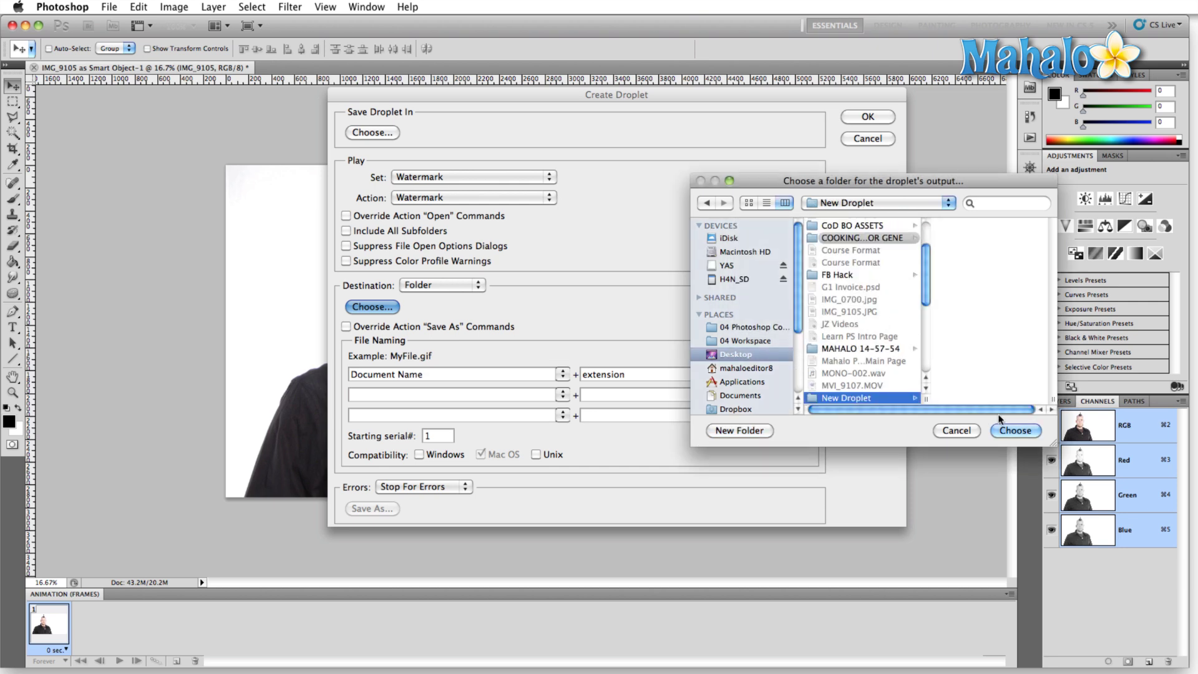
{"action": "left_click", "coordinate": [1015, 430]}
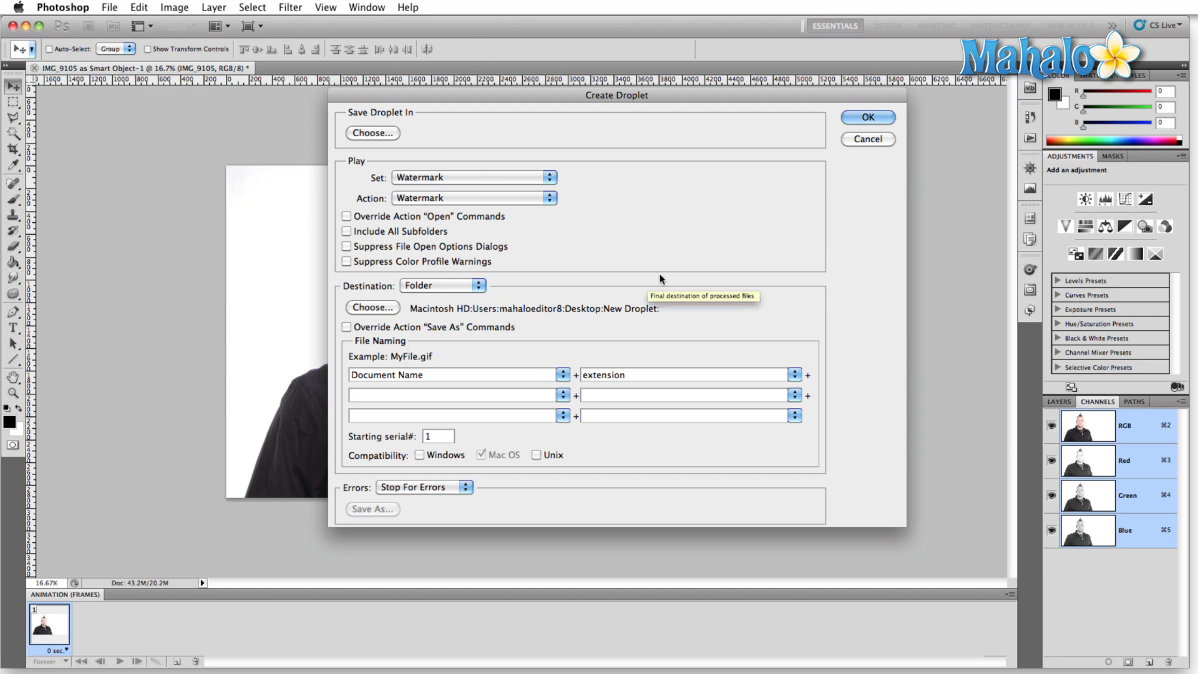
Step: Save the droplet to the Desktop as 'Watermark Droplet' and confirm its creation
{"action": "left_click", "coordinate": [373, 133]}
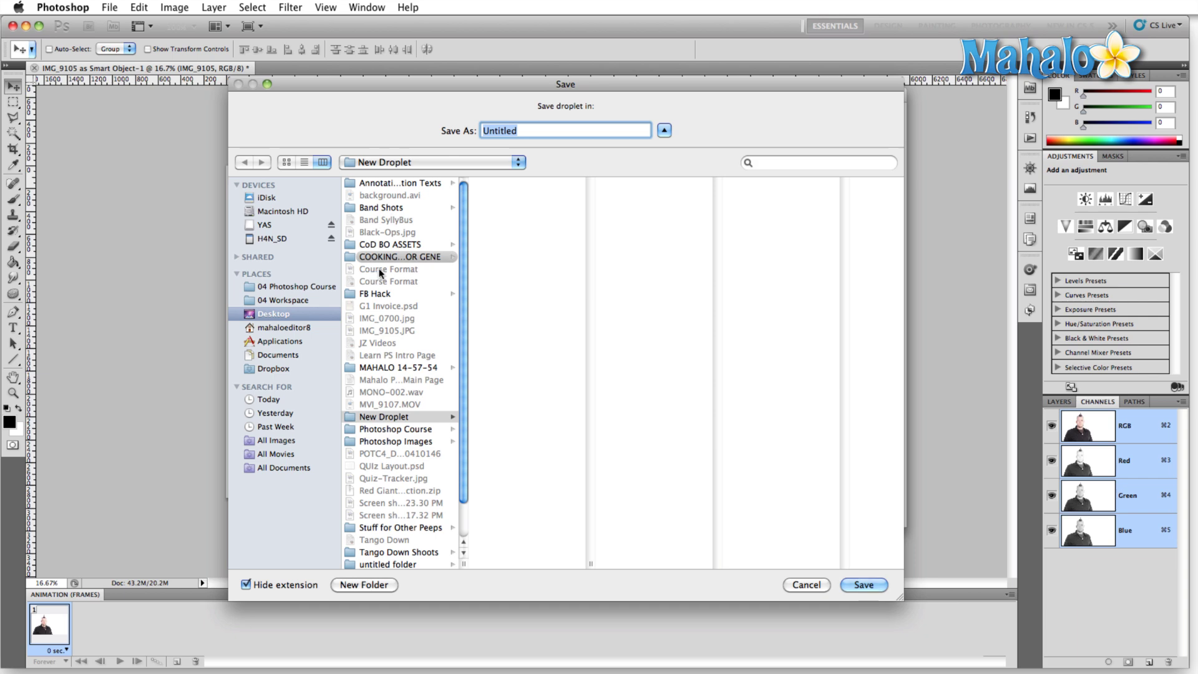
{"action": "left_click", "coordinate": [289, 311]}
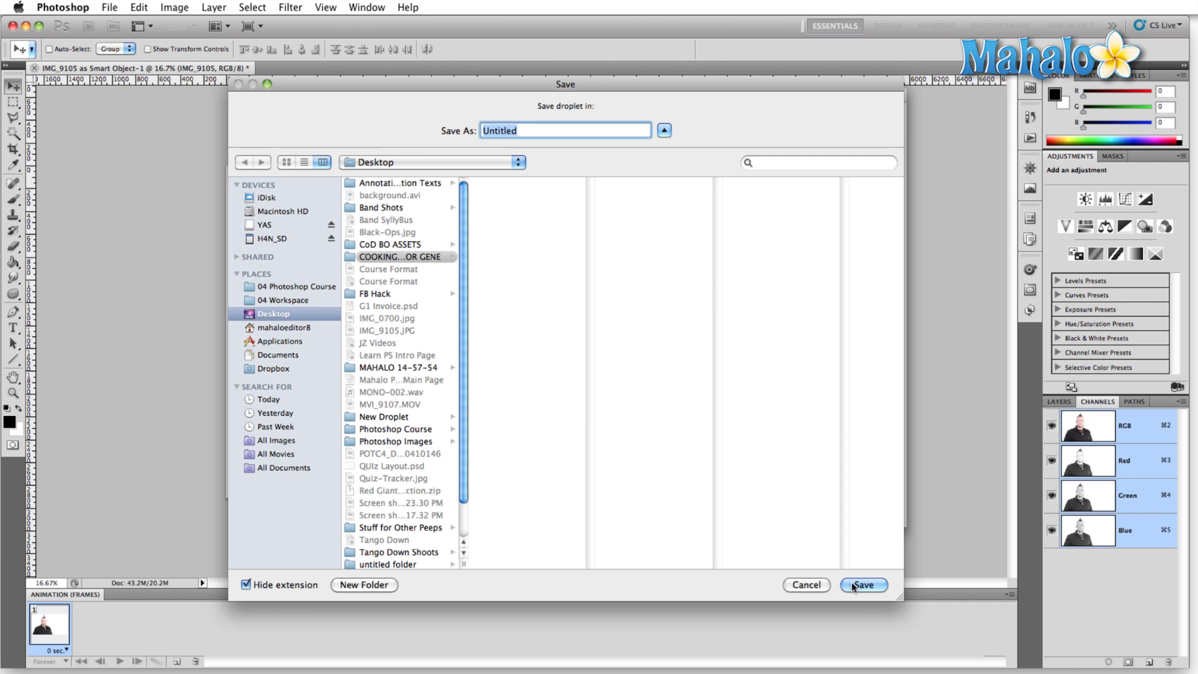
{"action": "type", "text": "Watermark Droplet"}
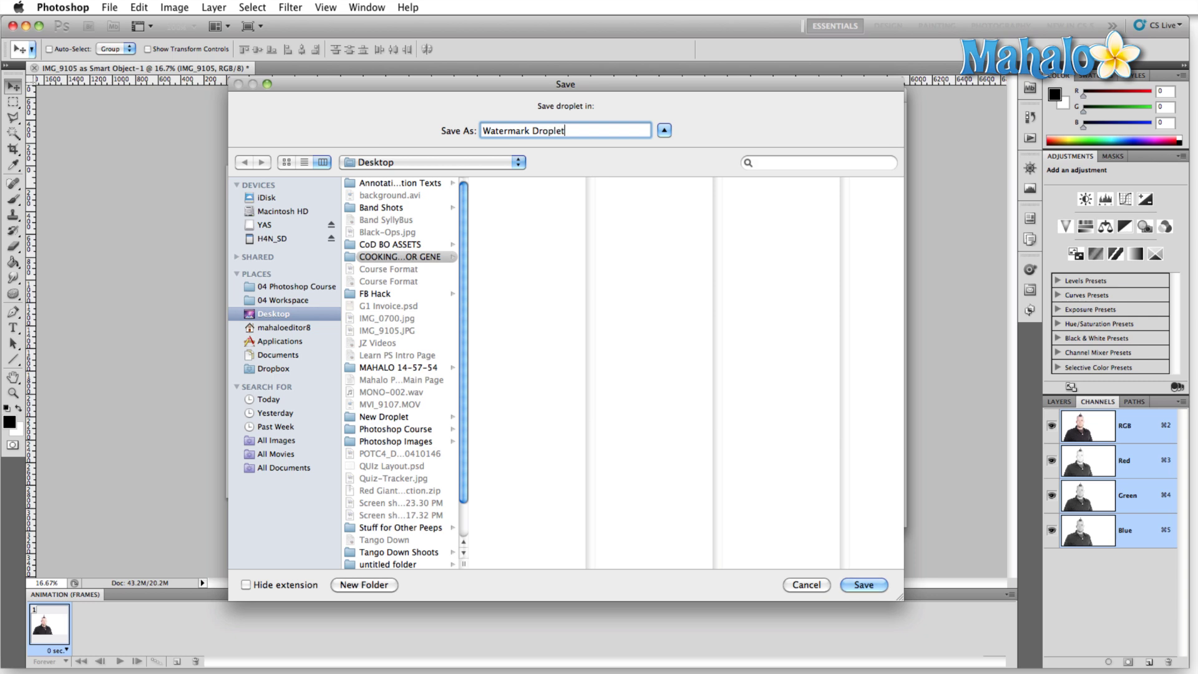
{"action": "key", "text": "Return"}
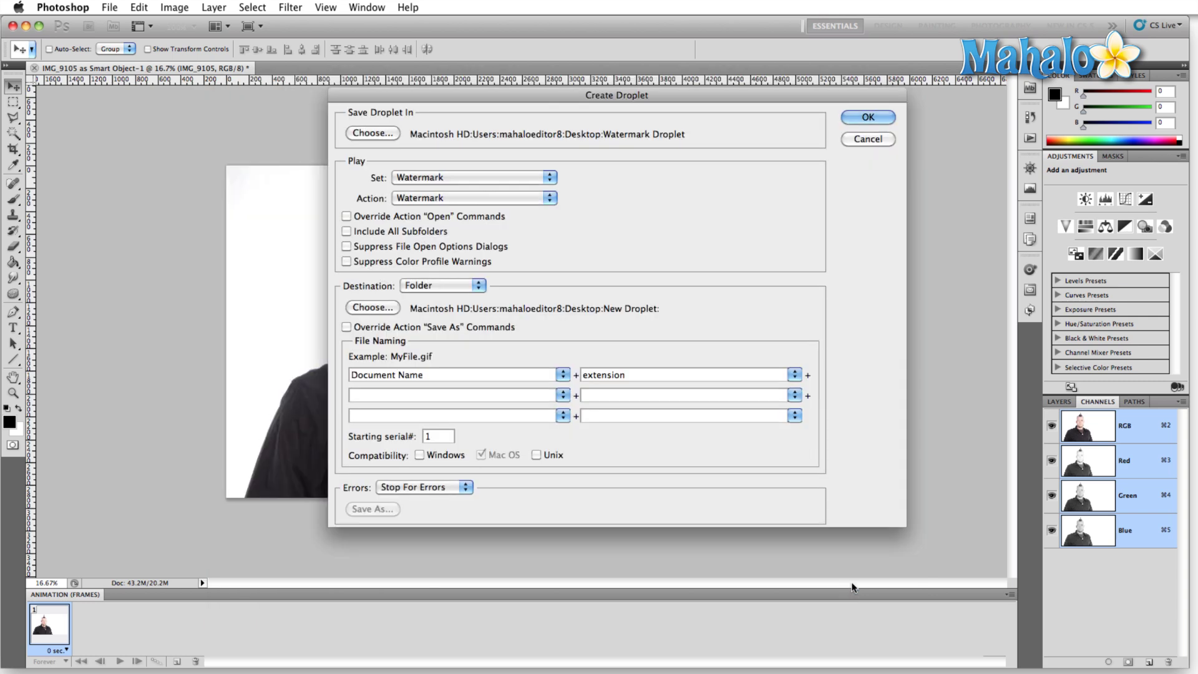
{"action": "left_click", "coordinate": [861, 117]}
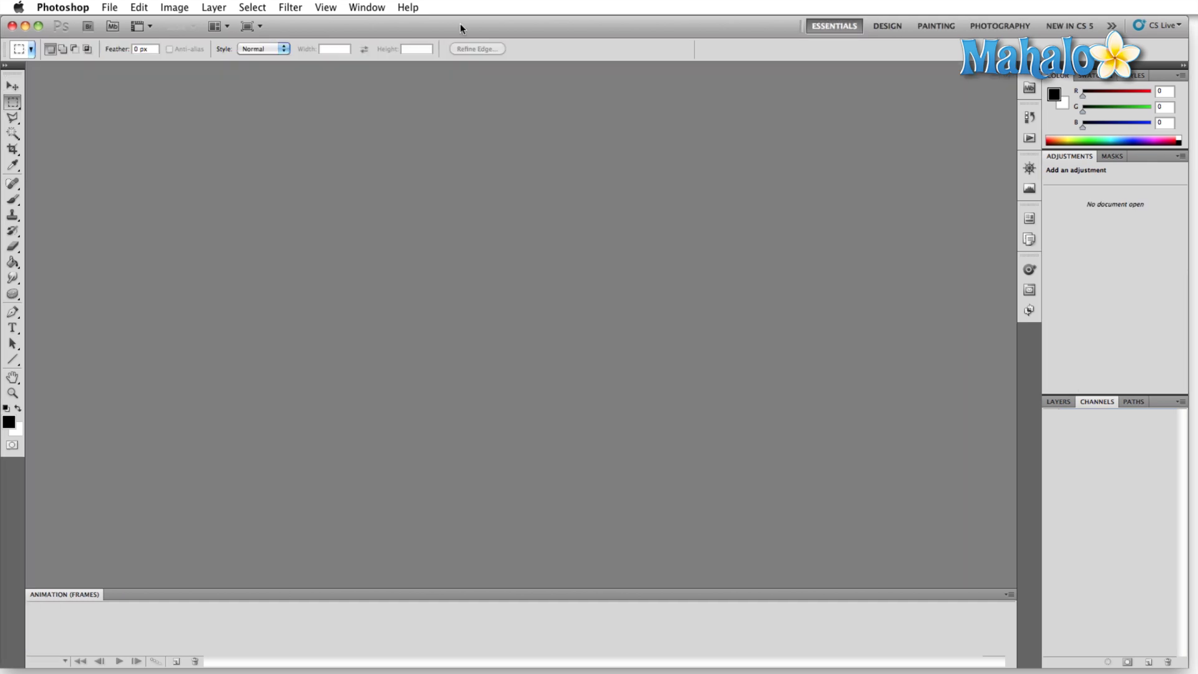
Step: Close the open image document and quit Photoshop
{"action": "left_click", "coordinate": [110, 7]}
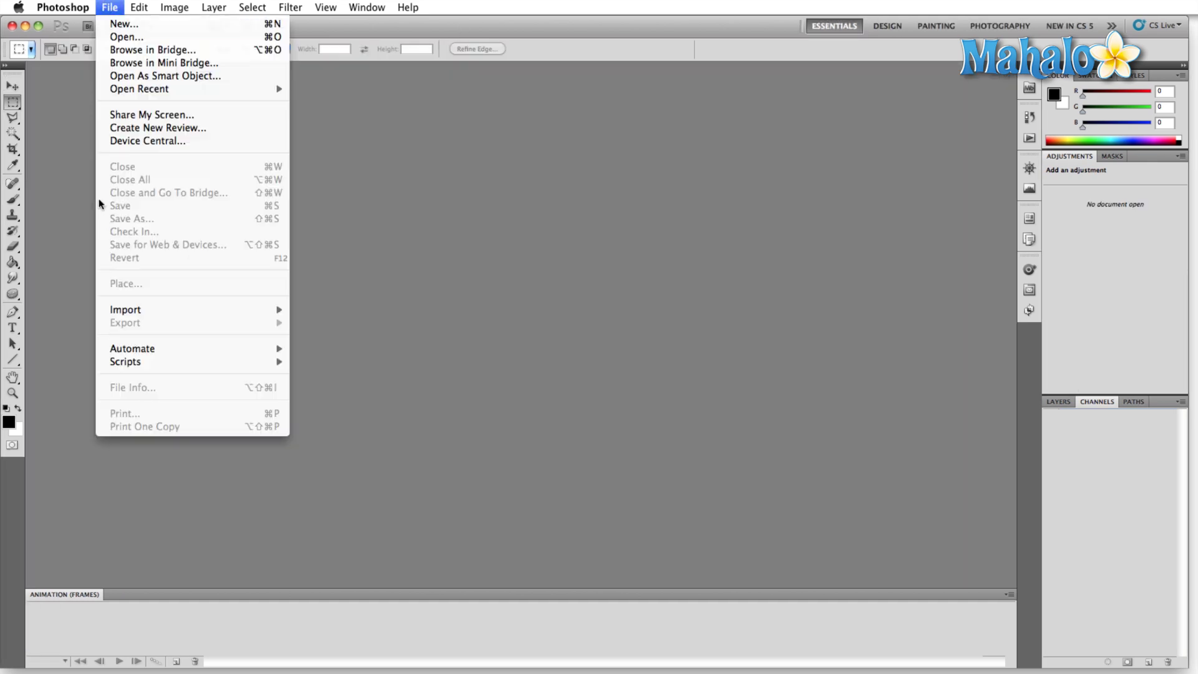
{"action": "mouse_move", "coordinate": [63, 7]}
{"action": "left_click", "coordinate": [79, 144]}
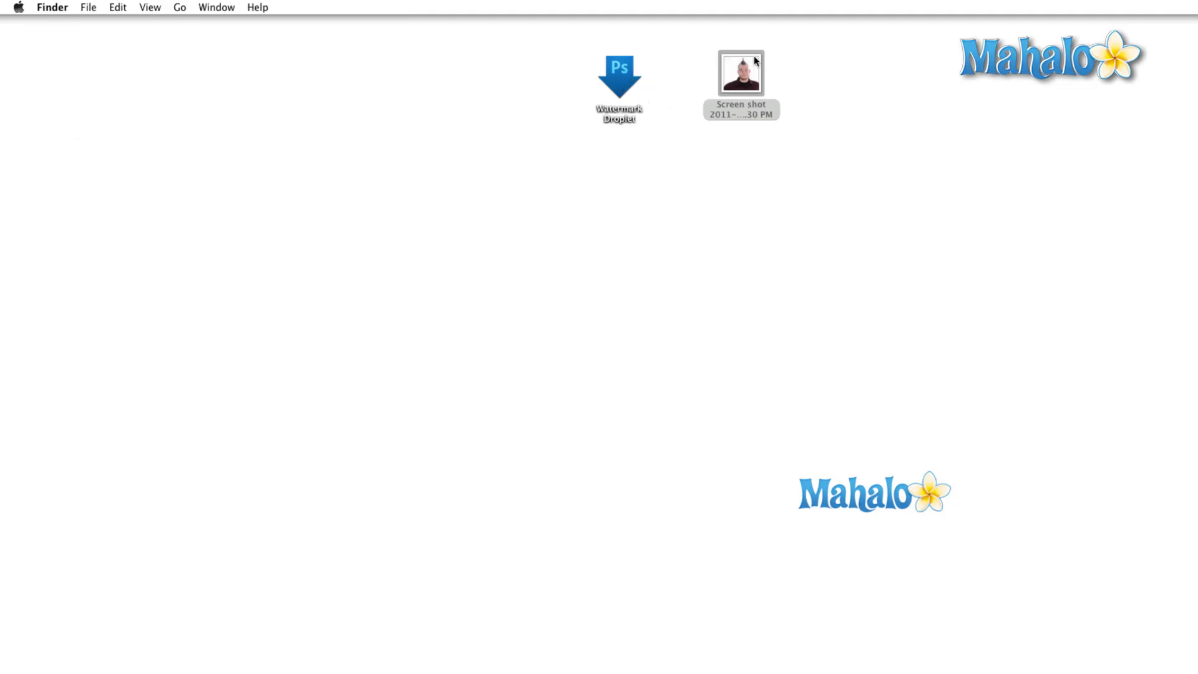
Step: Drop the Screen shot onto Watermark Droplet and continue past the Feather alert
{"action": "left_click_drag", "start_coordinate": [755, 62], "coordinate": [621, 77]}
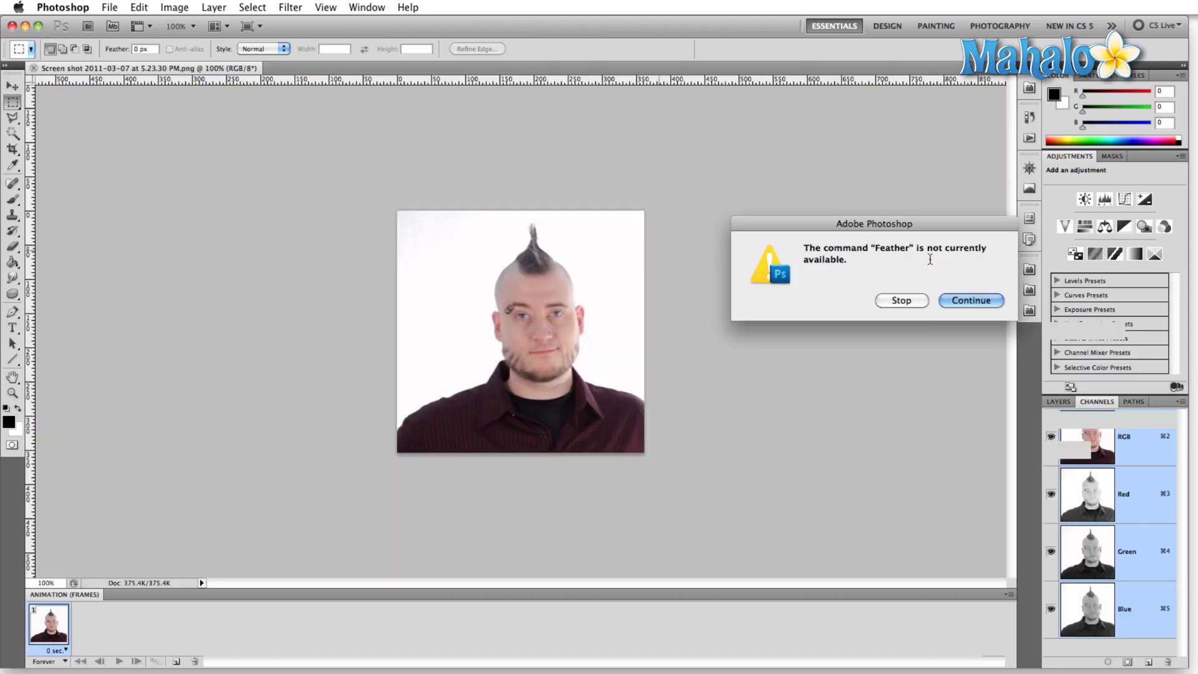
{"action": "left_click", "coordinate": [971, 301]}
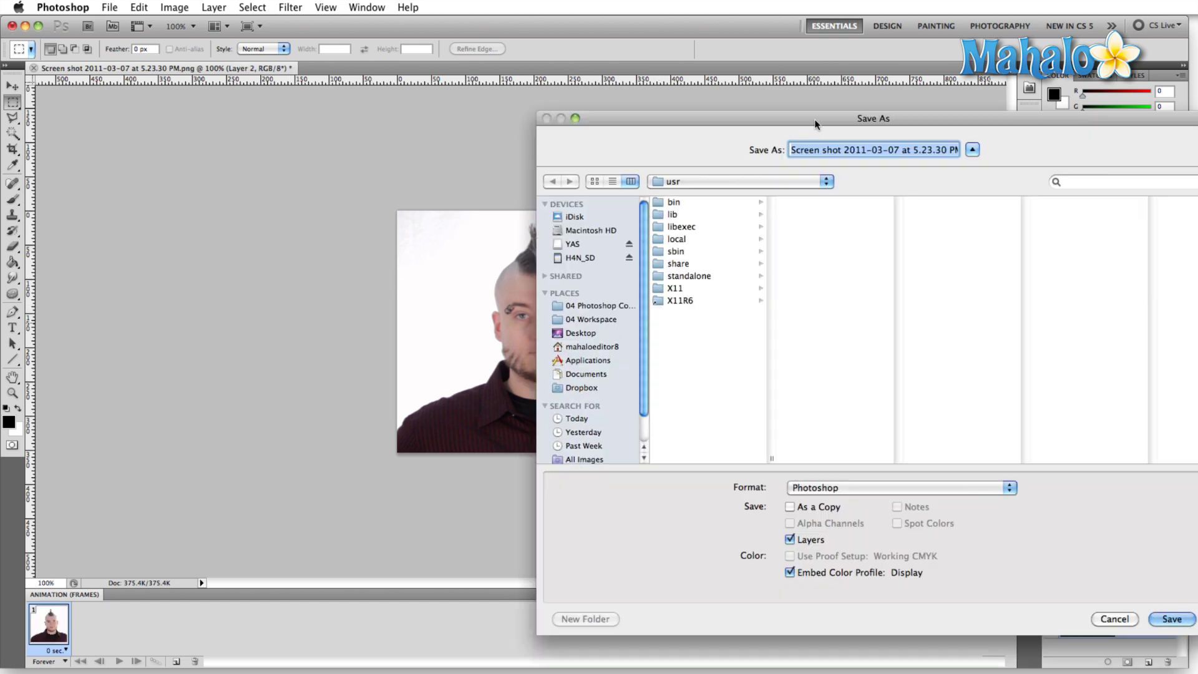
Step: Save the watermarked image as 'Something New' in the Desktop's New Droplet folder
{"action": "left_click_drag", "start_coordinate": [811, 120], "coordinate": [487, 77]}
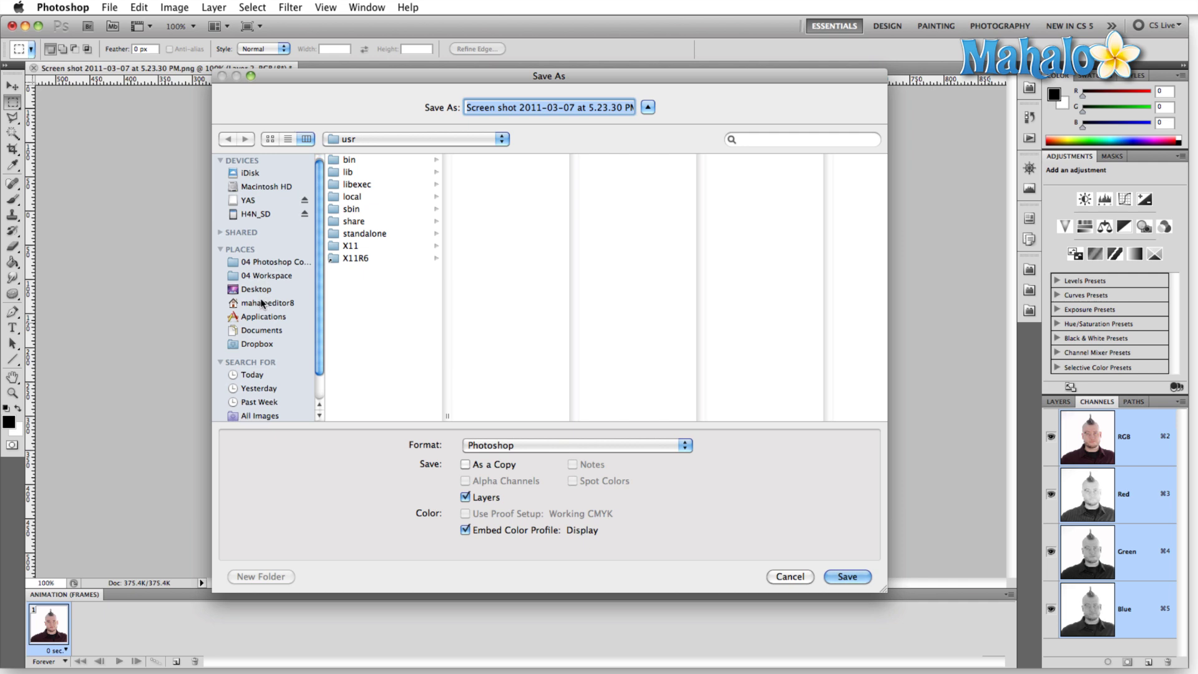
{"action": "scroll", "coordinate": [262, 293], "scroll_direction": "down", "scroll_amount": 2}
{"action": "left_click", "coordinate": [259, 266]}
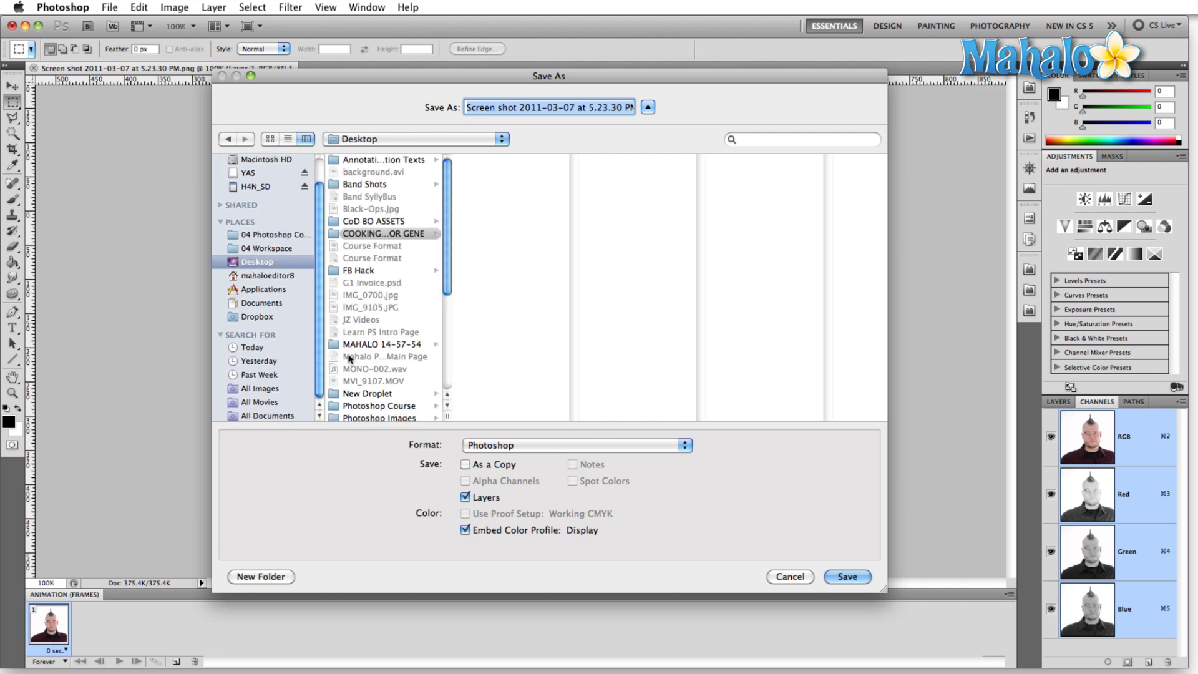
{"action": "scroll", "coordinate": [362, 323], "scroll_direction": "down", "scroll_amount": 2}
{"action": "left_click", "coordinate": [376, 375]}
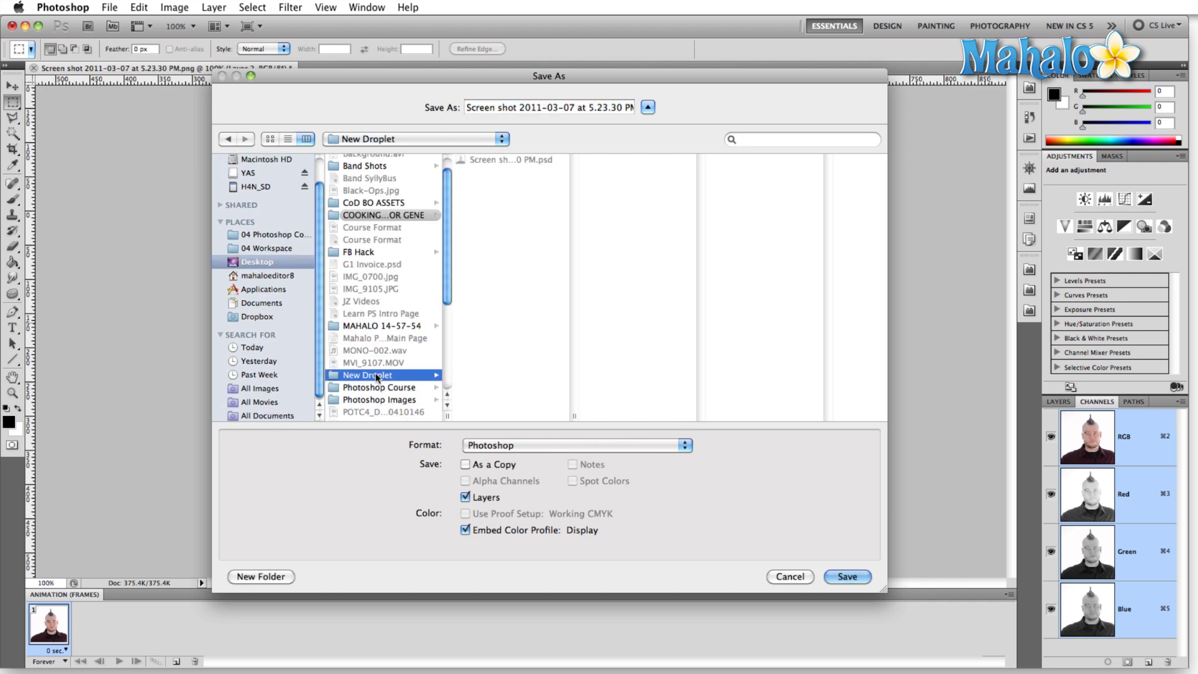
{"action": "left_click", "coordinate": [590, 110]}
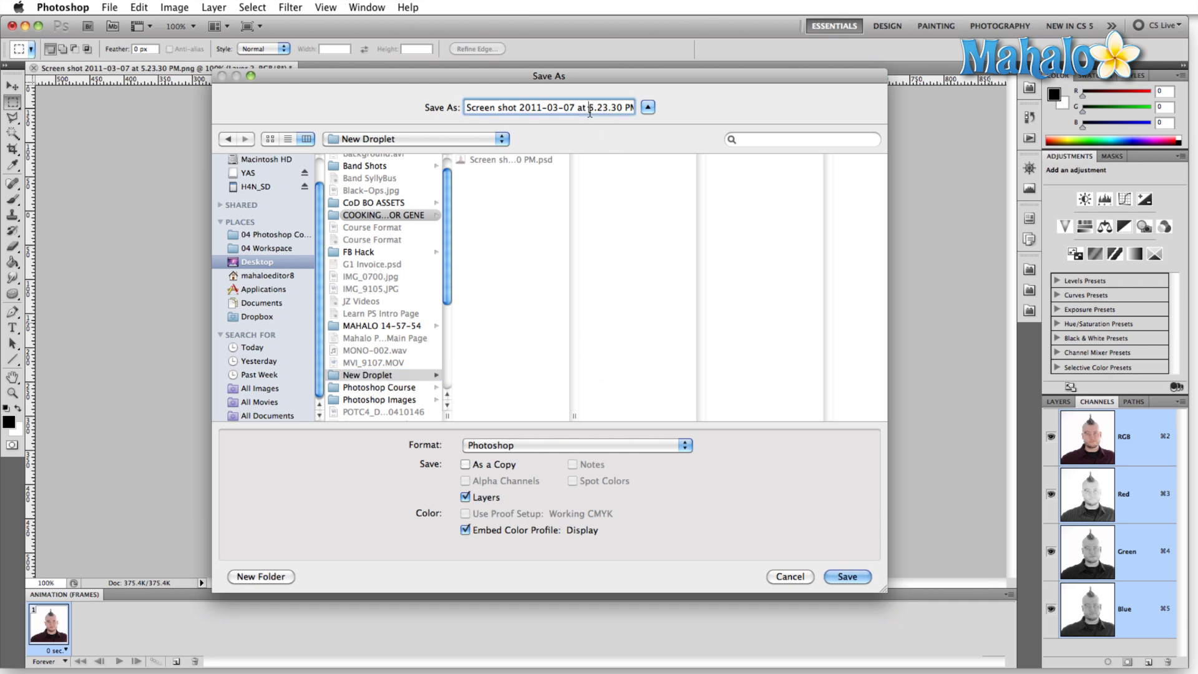
{"action": "key", "text": "super+a"}
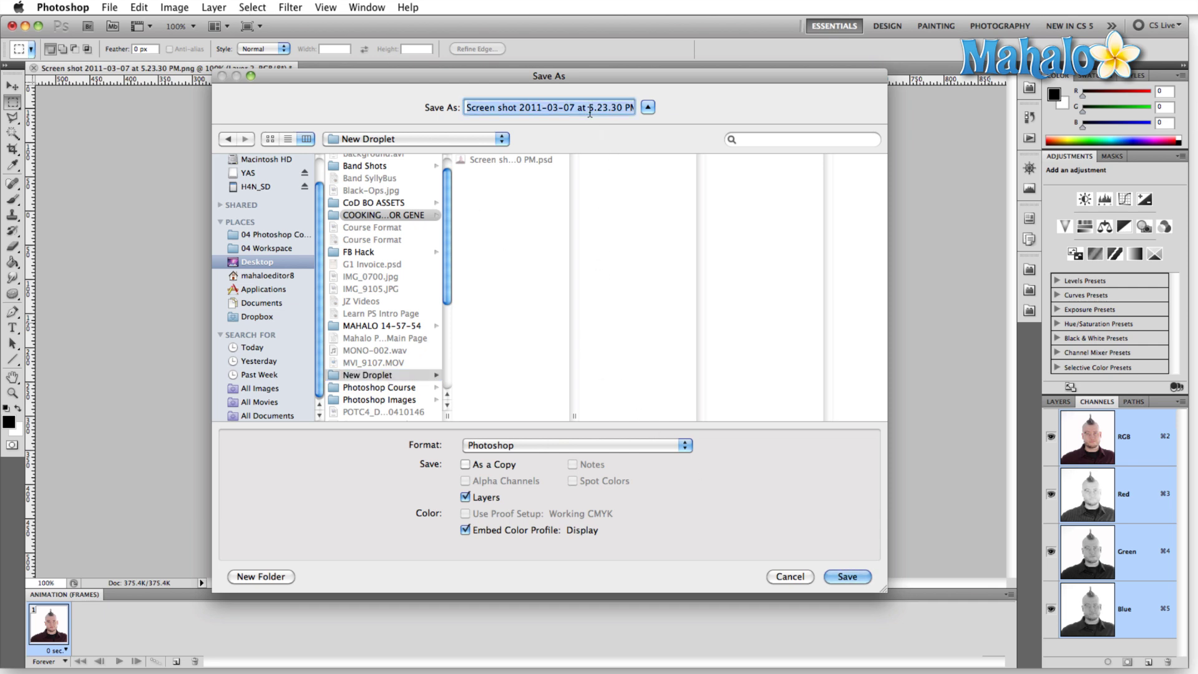
{"action": "type", "text": "Something New"}
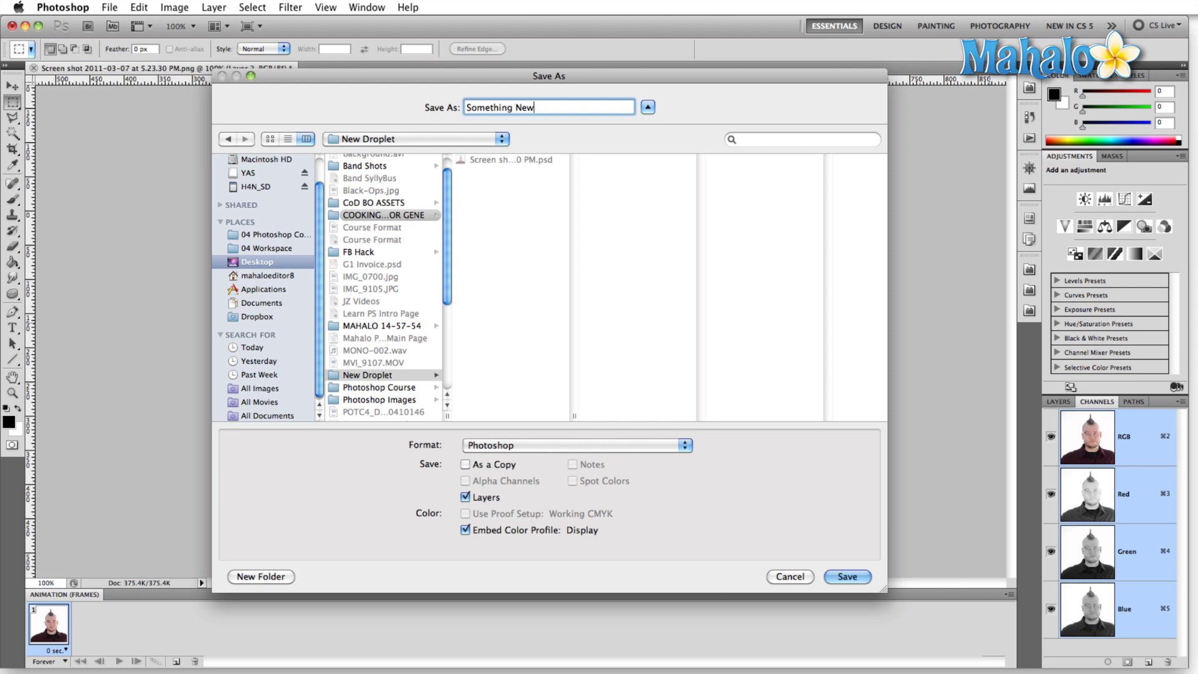
{"action": "key", "text": "Return"}
Step: Close the saved document and quit Photoshop
{"action": "key", "text": "super+w"}
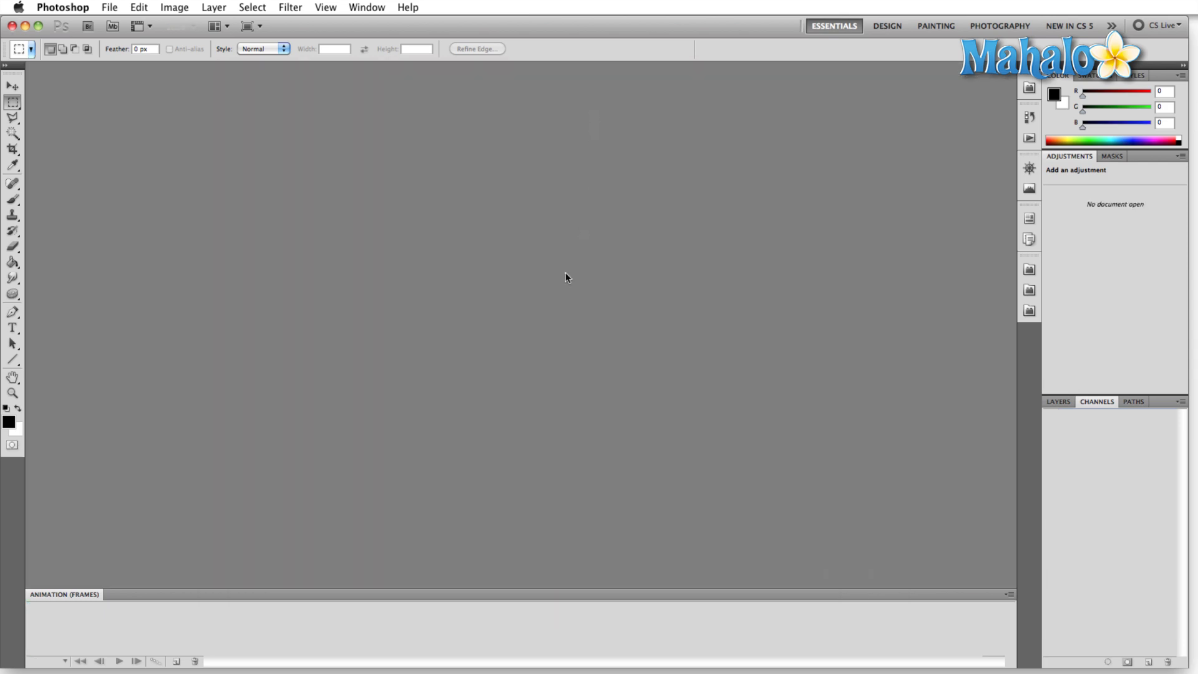
{"action": "left_click", "coordinate": [13, 28]}
{"action": "left_click_drag", "start_coordinate": [437, 113], "coordinate": [488, 145]}
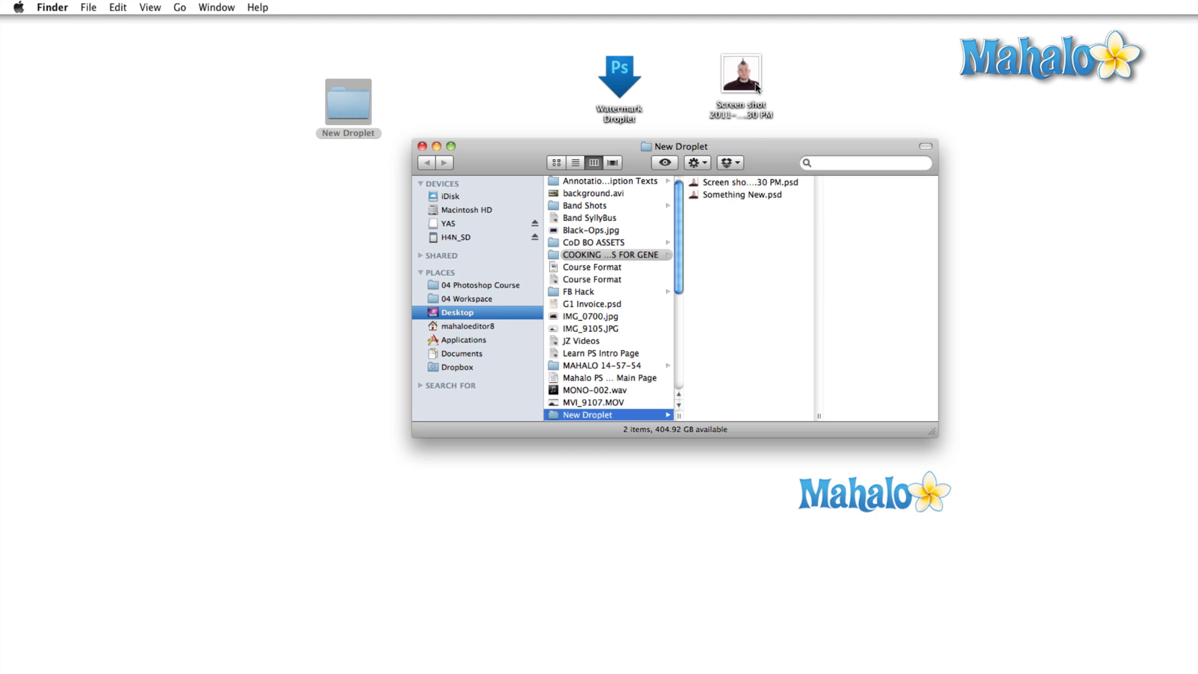
Step: Drop the Screen shot onto Watermark Droplet a second time
{"action": "left_click_drag", "start_coordinate": [757, 88], "coordinate": [635, 87]}
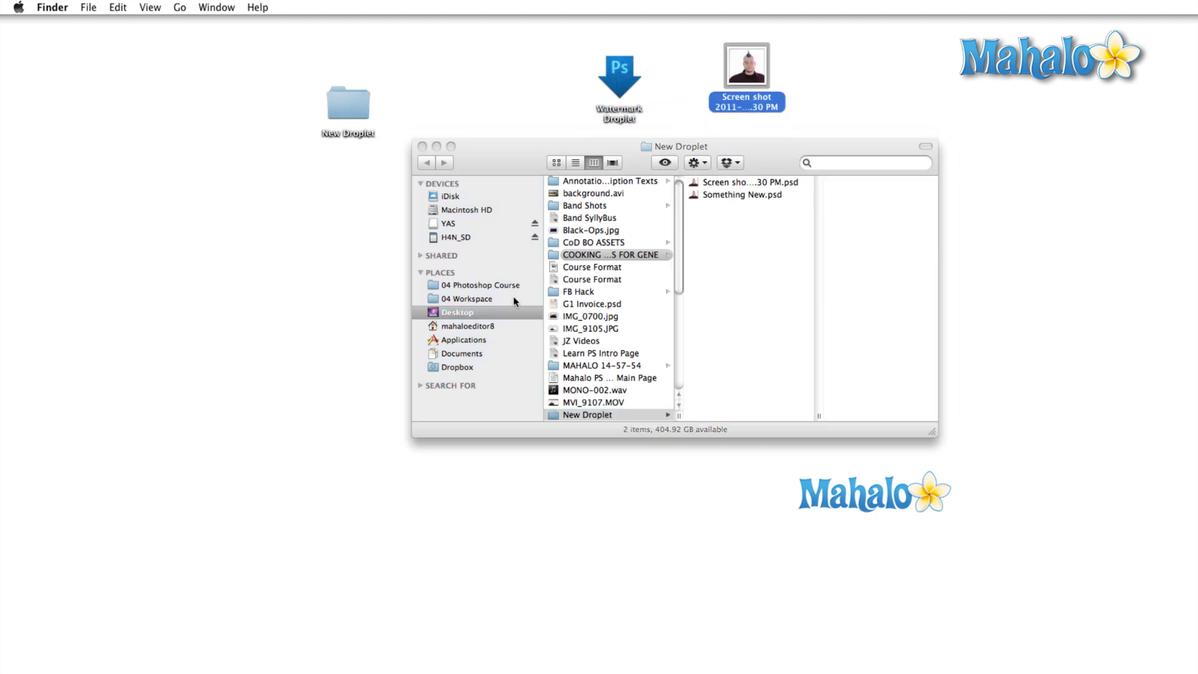